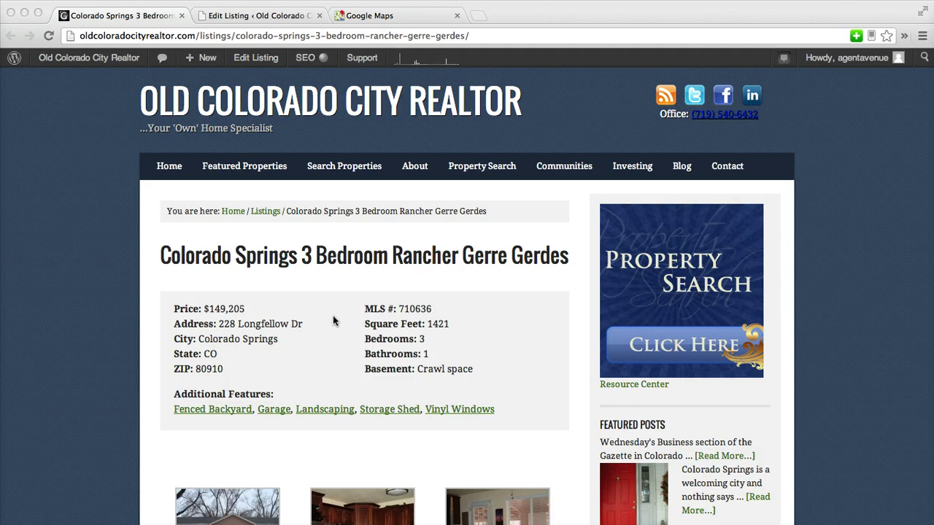
Step: Review the property details and photos on the published Colorado Springs 3-bedroom rancher listing page
{"action": "scroll", "coordinate": [179, 252], "scroll_direction": "down", "scroll_amount": 1}
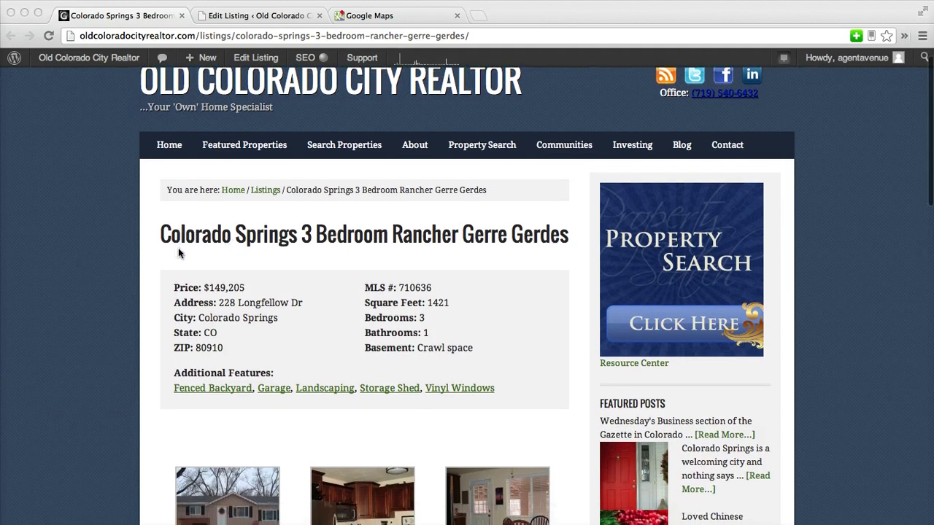
{"action": "scroll", "coordinate": [288, 215], "scroll_direction": "down", "scroll_amount": 3}
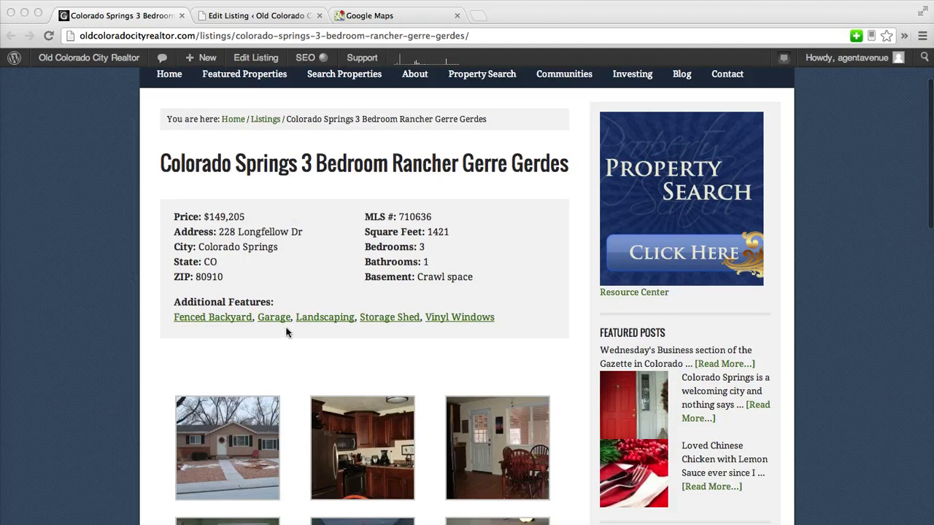
{"action": "scroll", "coordinate": [288, 329], "scroll_direction": "down", "scroll_amount": 15}
{"action": "scroll", "coordinate": [286, 333], "scroll_direction": "down", "scroll_amount": 3}
{"action": "scroll", "coordinate": [285, 332], "scroll_direction": "up", "scroll_amount": 15}
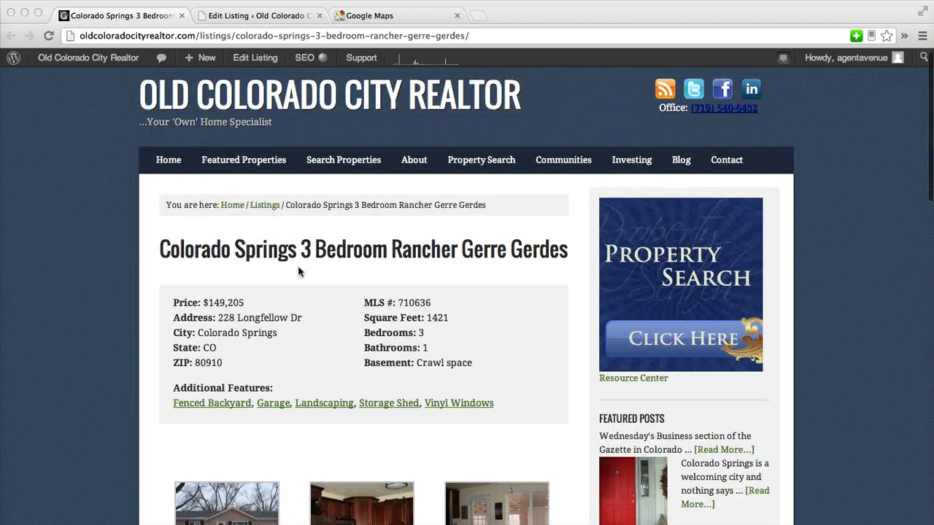
Step: Open the listing's edit page and examine the property details shortcode and photo gallery in its content
{"action": "left_click", "coordinate": [247, 16]}
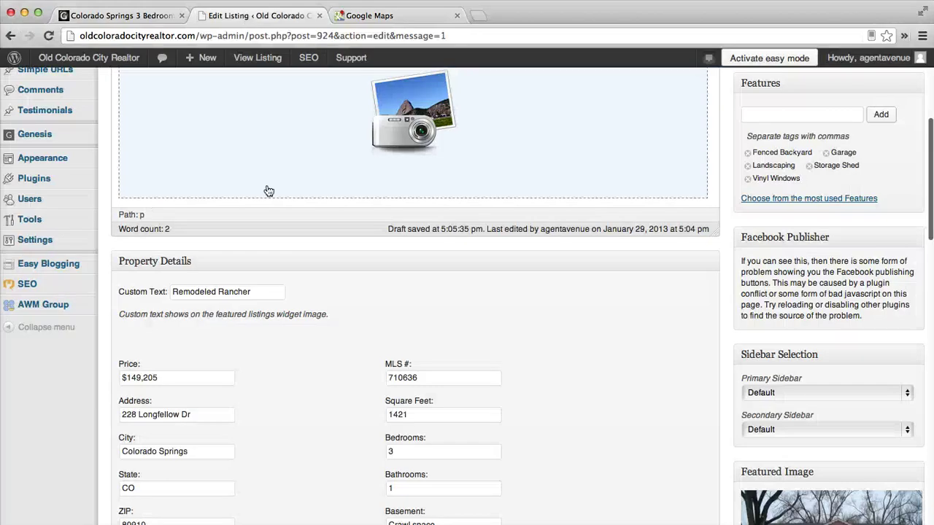
{"action": "scroll", "coordinate": [309, 340], "scroll_direction": "up", "scroll_amount": 4}
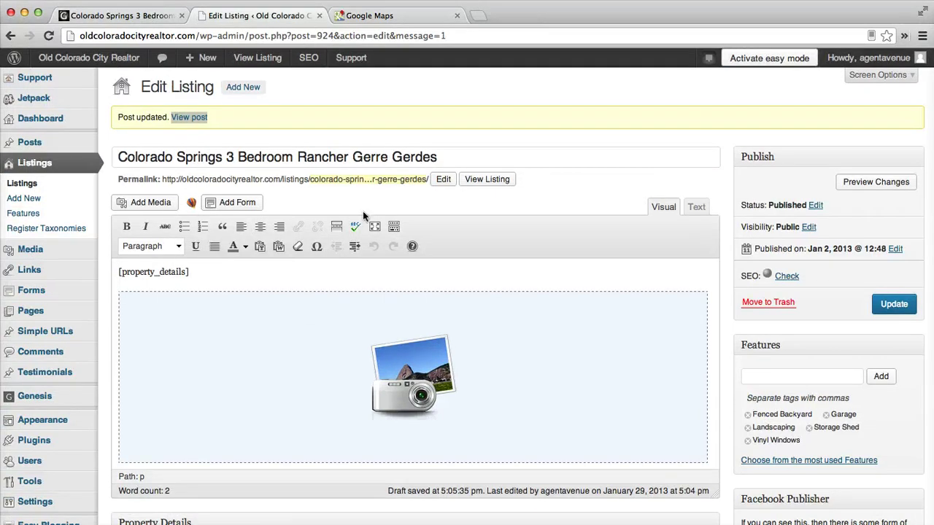
{"action": "left_click_drag", "start_coordinate": [211, 271], "coordinate": [114, 269]}
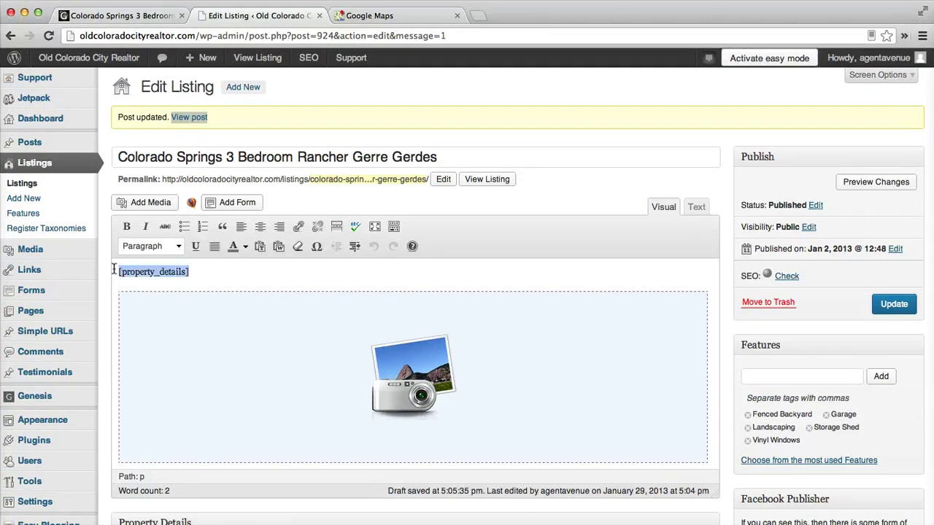
{"action": "left_click", "coordinate": [200, 321]}
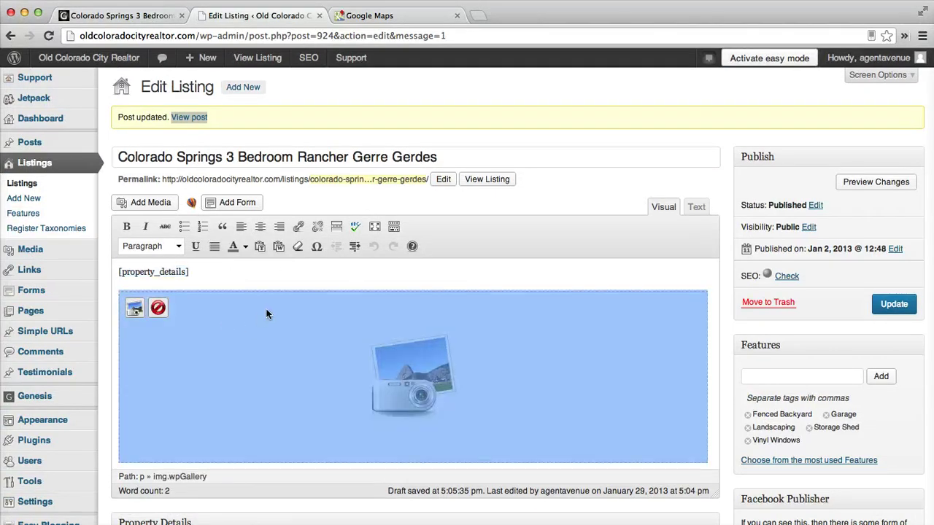
Step: Delete all existing map embed code from the listing's property details
{"action": "scroll", "coordinate": [267, 314], "scroll_direction": "down", "scroll_amount": 2}
{"action": "scroll", "coordinate": [266, 314], "scroll_direction": "down", "scroll_amount": 10}
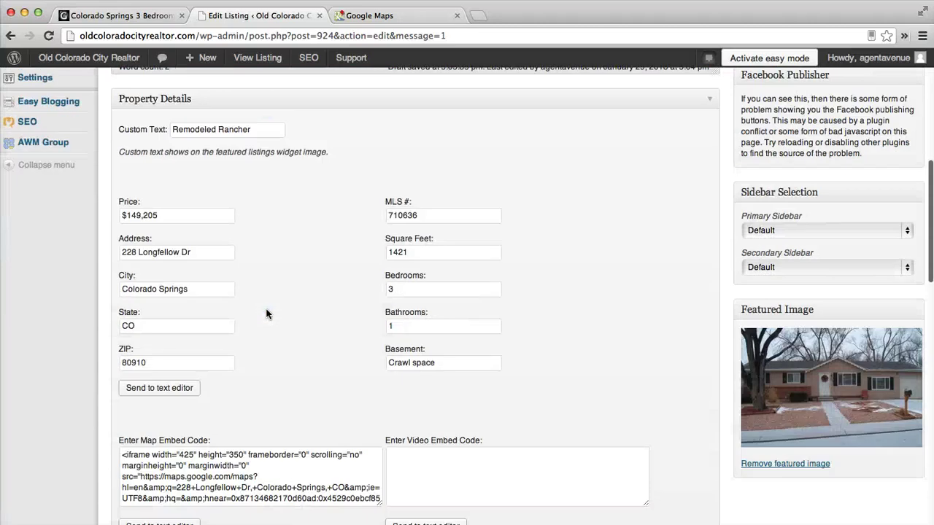
{"action": "scroll", "coordinate": [211, 245], "scroll_direction": "down", "scroll_amount": 2}
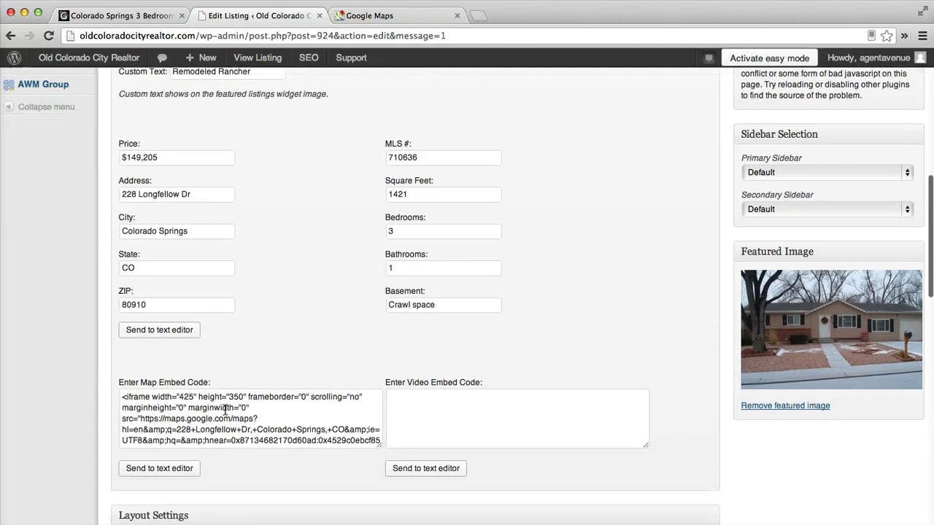
{"action": "left_click_drag", "start_coordinate": [224, 408], "coordinate": [260, 473]}
{"action": "key", "text": "BackSpace"}
{"action": "left_click_drag", "start_coordinate": [245, 424], "coordinate": [104, 392]}
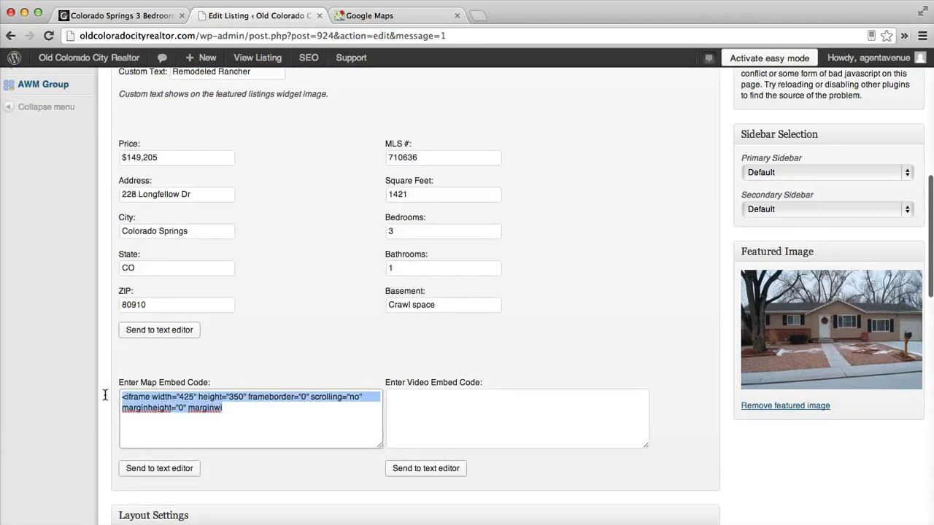
{"action": "key", "text": "BackSpace"}
Step: Copy the listing's street address and look it up in Google Maps, choosing the Colorado Springs, CO match
{"action": "left_click_drag", "start_coordinate": [213, 194], "coordinate": [105, 197]}
{"action": "key", "text": "ctrl+c"}
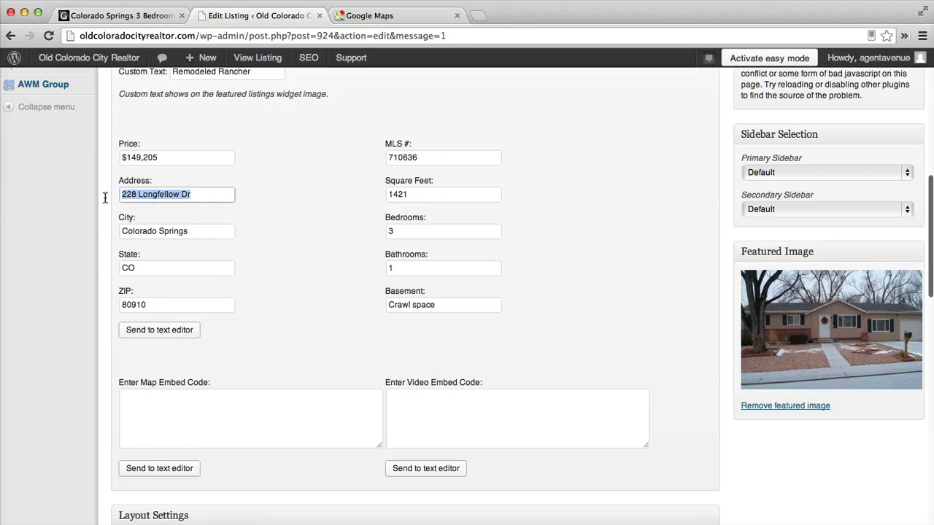
{"action": "left_click", "coordinate": [377, 20]}
{"action": "key", "text": "ctrl+v"}
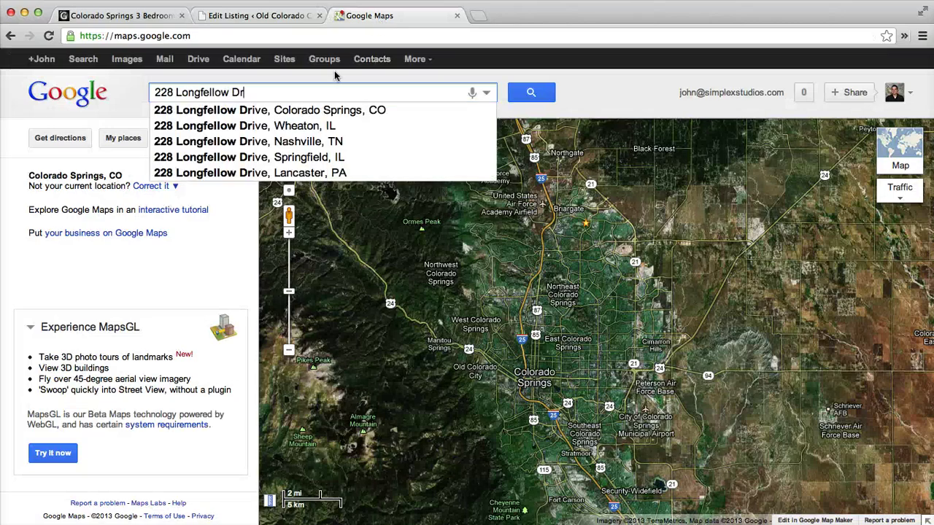
{"action": "left_click", "coordinate": [336, 110]}
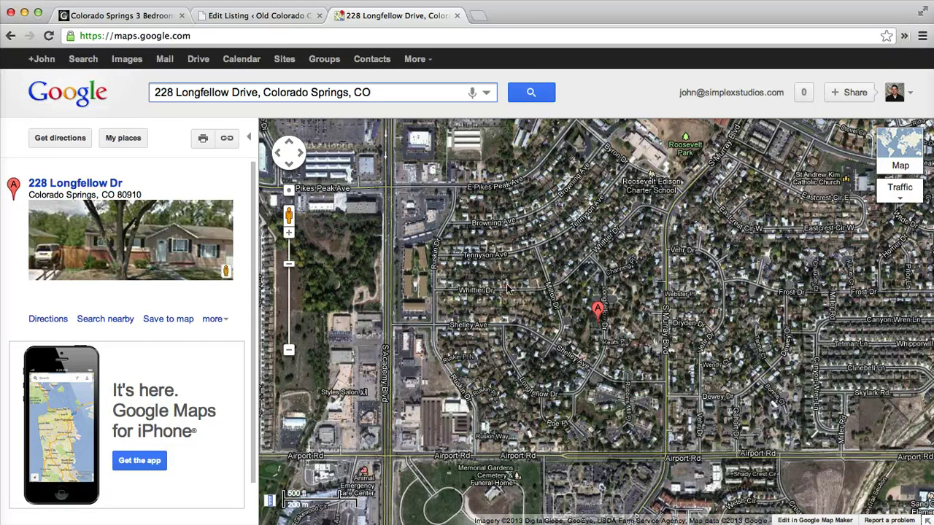
Step: Show the map's link options and examine the shareable link and the website embed HTML
{"action": "left_click", "coordinate": [235, 148]}
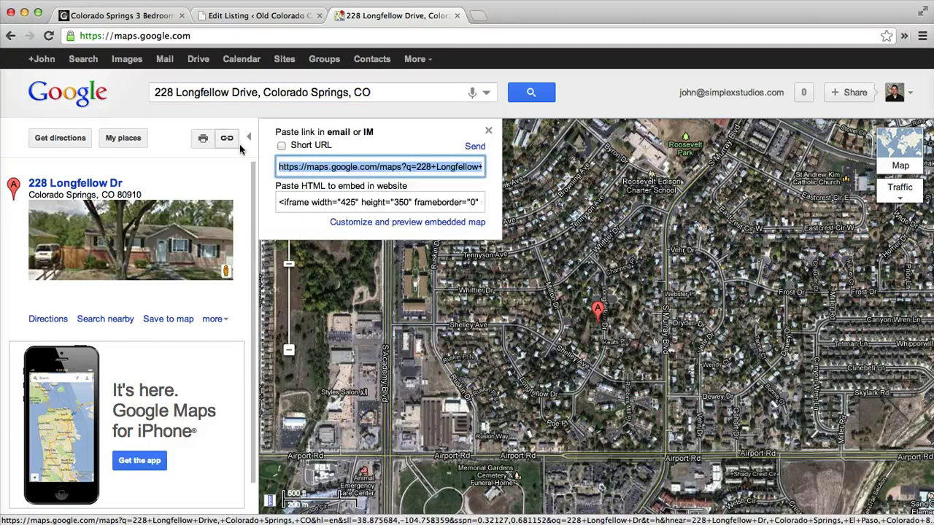
{"action": "left_click", "coordinate": [315, 167]}
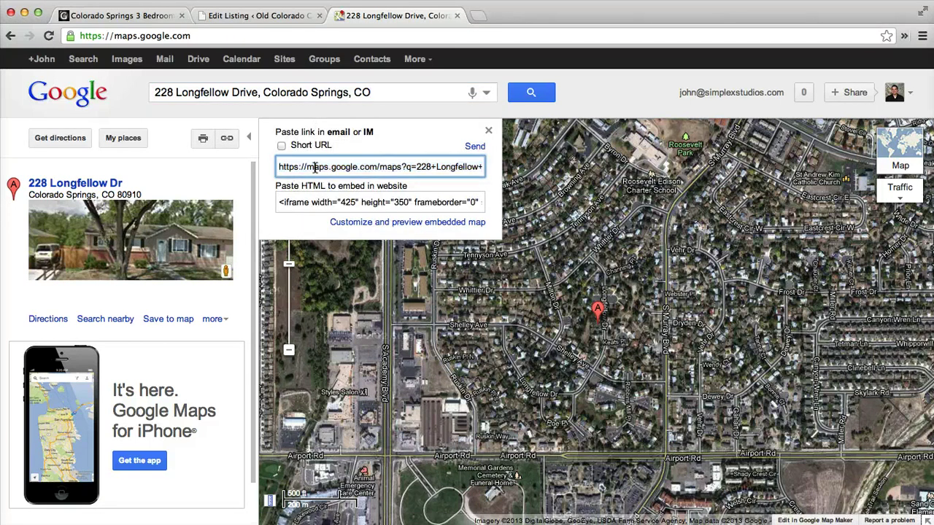
{"action": "left_click_drag", "start_coordinate": [315, 167], "coordinate": [408, 167]}
{"action": "mouse_move", "coordinate": [326, 202]}
{"action": "left_mouse_down"}
{"action": "mouse_move", "coordinate": [417, 203]}
{"action": "mouse_move", "coordinate": [313, 202]}
{"action": "left_mouse_up"}
{"action": "left_click", "coordinate": [416, 203]}
{"action": "left_click", "coordinate": [313, 202]}
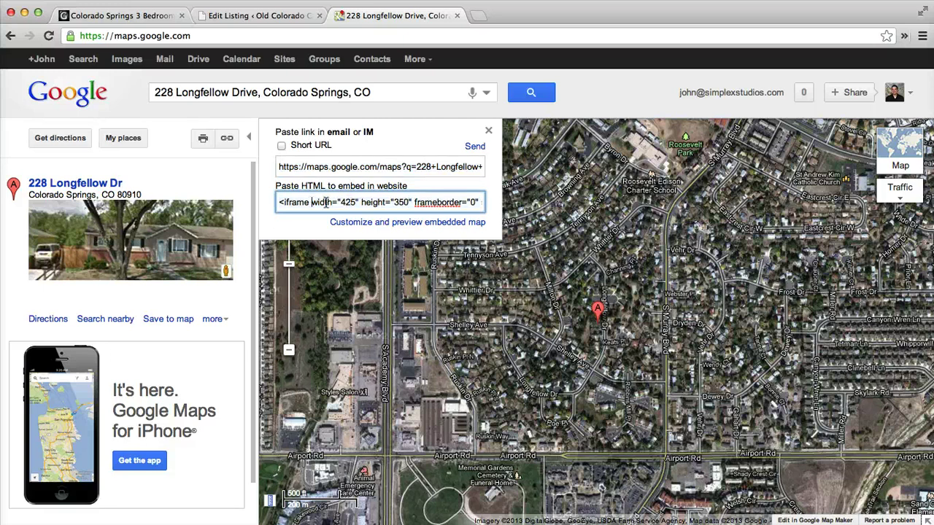
Step: Open the embedded map's customization preview, try the Small, Large and Custom sizes, and settle on Medium
{"action": "left_click", "coordinate": [380, 222]}
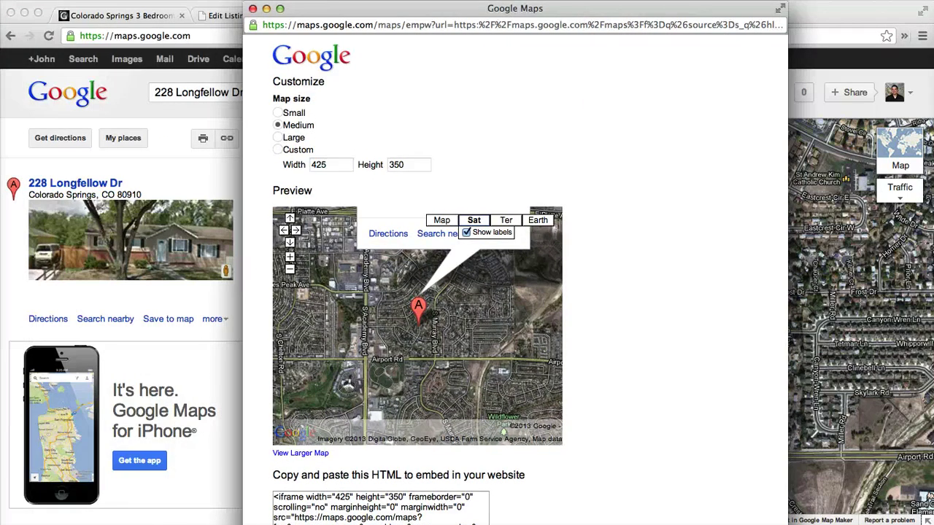
{"action": "left_click_drag", "start_coordinate": [709, 21], "coordinate": [695, 0]}
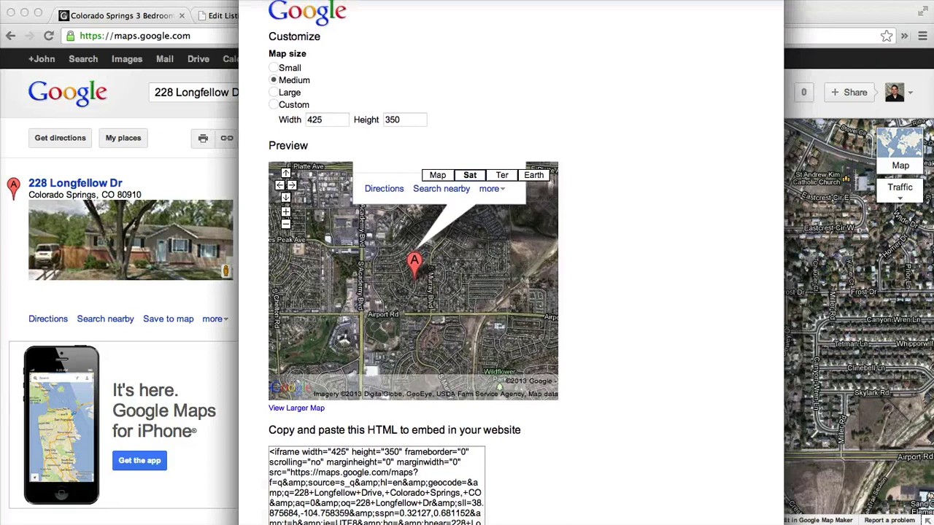
{"action": "left_click_drag", "start_coordinate": [535, 0], "coordinate": [521, 12]}
{"action": "left_click", "coordinate": [280, 114]}
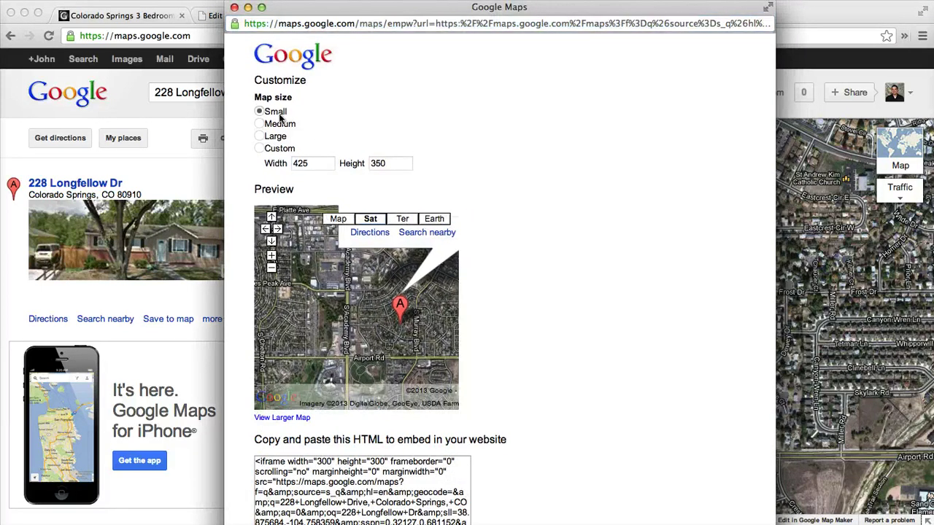
{"action": "left_click", "coordinate": [277, 125]}
{"action": "left_click", "coordinate": [277, 137]}
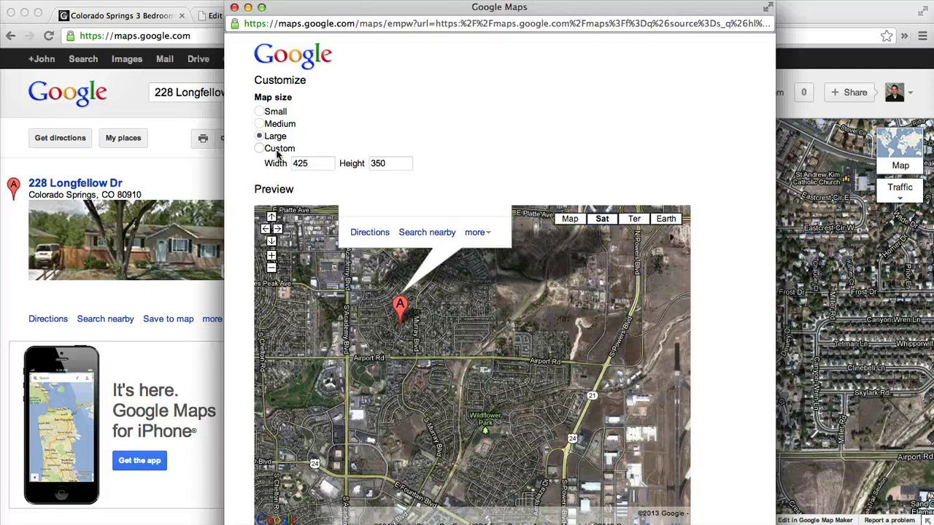
{"action": "left_click", "coordinate": [277, 149]}
{"action": "left_click", "coordinate": [277, 125]}
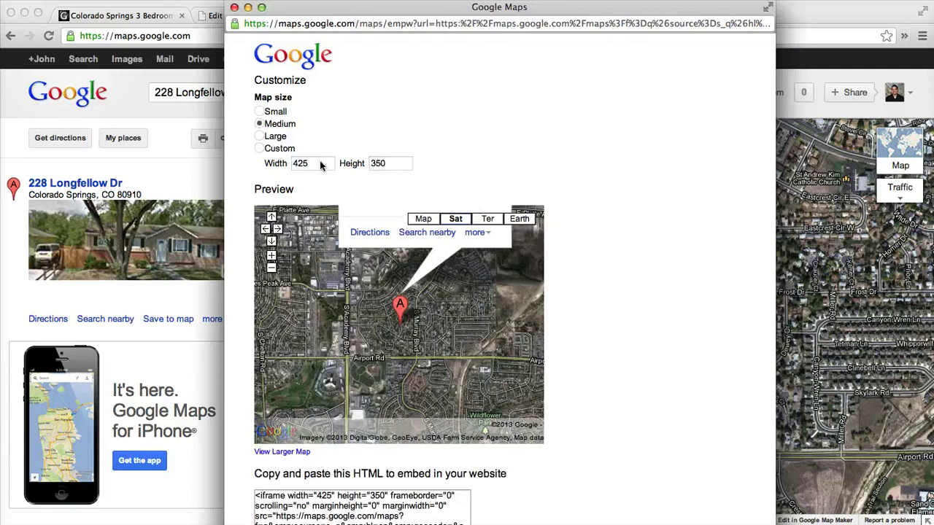
{"action": "left_click_drag", "start_coordinate": [319, 166], "coordinate": [299, 161]}
Step: Reposition the preview map to show the whole address balloon, and highlight text in the embed HTML below it
{"action": "scroll", "coordinate": [619, 183], "scroll_direction": "down", "scroll_amount": 2}
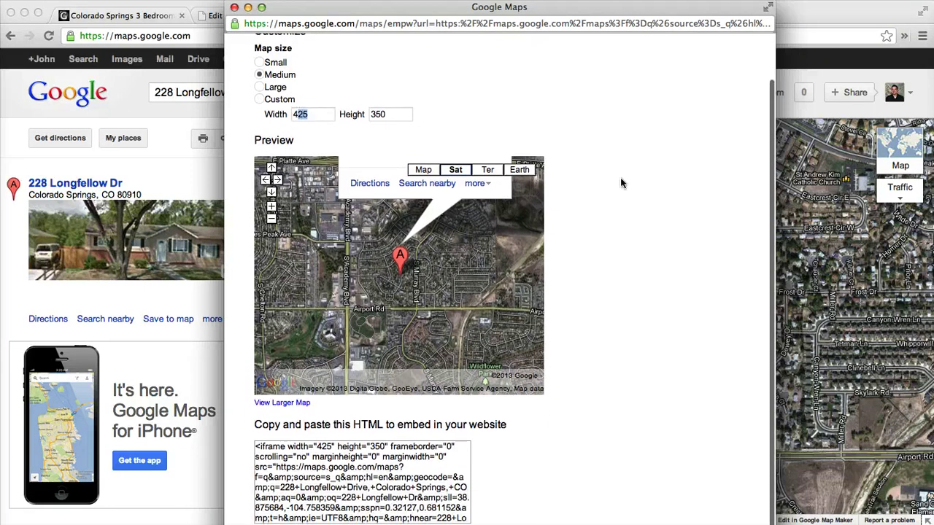
{"action": "scroll", "coordinate": [618, 183], "scroll_direction": "up", "scroll_amount": 1}
{"action": "mouse_move", "coordinate": [443, 268]}
{"action": "left_mouse_down"}
{"action": "mouse_move", "coordinate": [396, 326]}
{"action": "mouse_move", "coordinate": [424, 321]}
{"action": "left_mouse_up"}
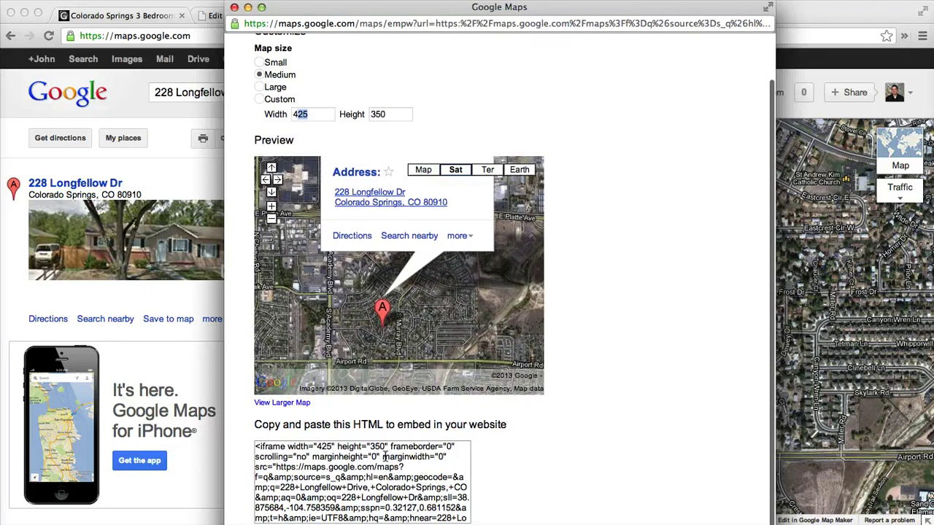
{"action": "left_click_drag", "start_coordinate": [478, 303], "coordinate": [464, 362]}
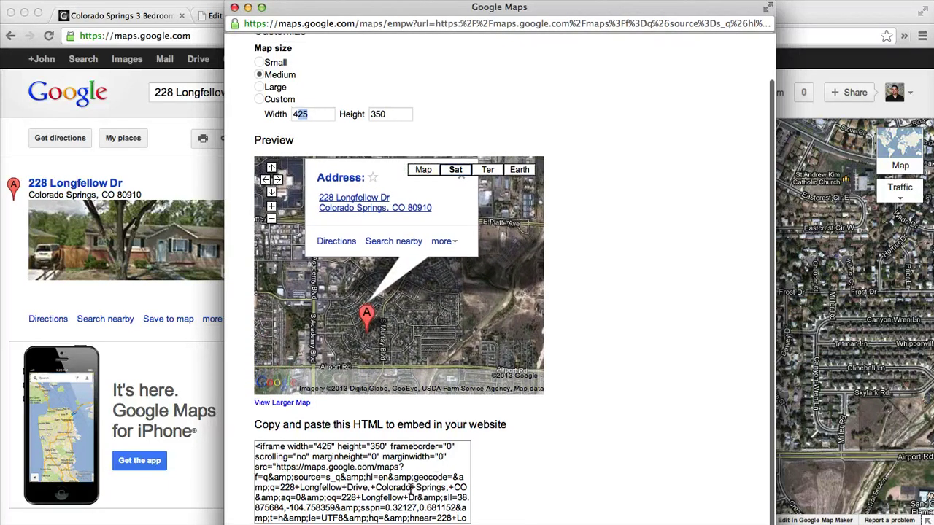
{"action": "left_click", "coordinate": [363, 481]}
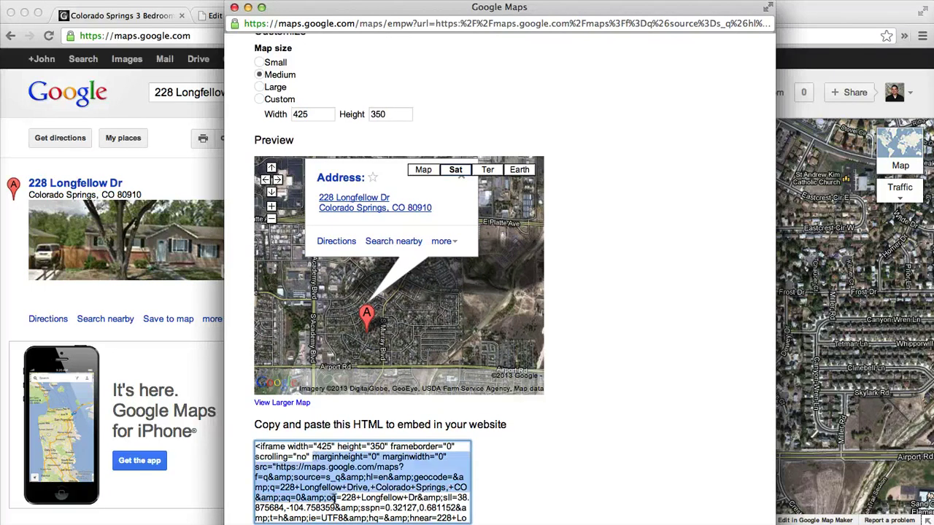
Step: Close the embedded map customization window and the map's link options
{"action": "scroll", "coordinate": [611, 401], "scroll_direction": "up", "scroll_amount": 2}
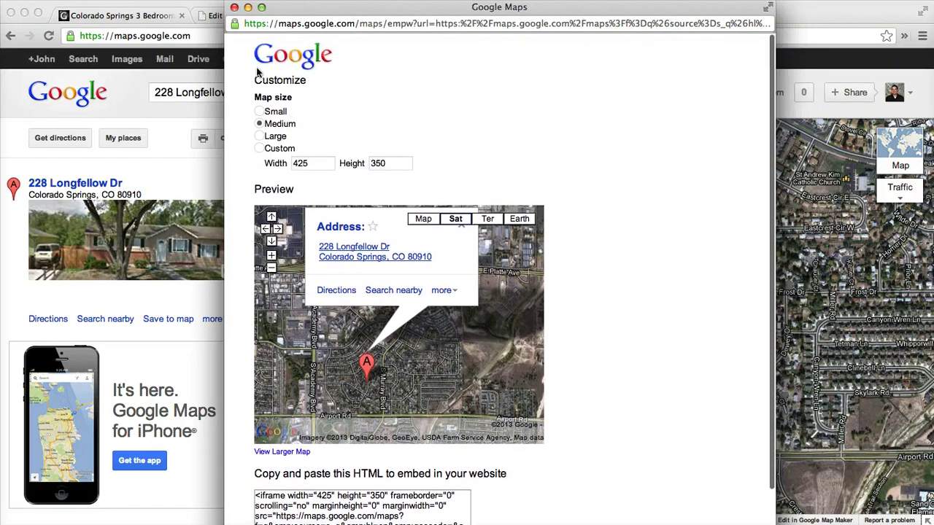
{"action": "left_click", "coordinate": [234, 7]}
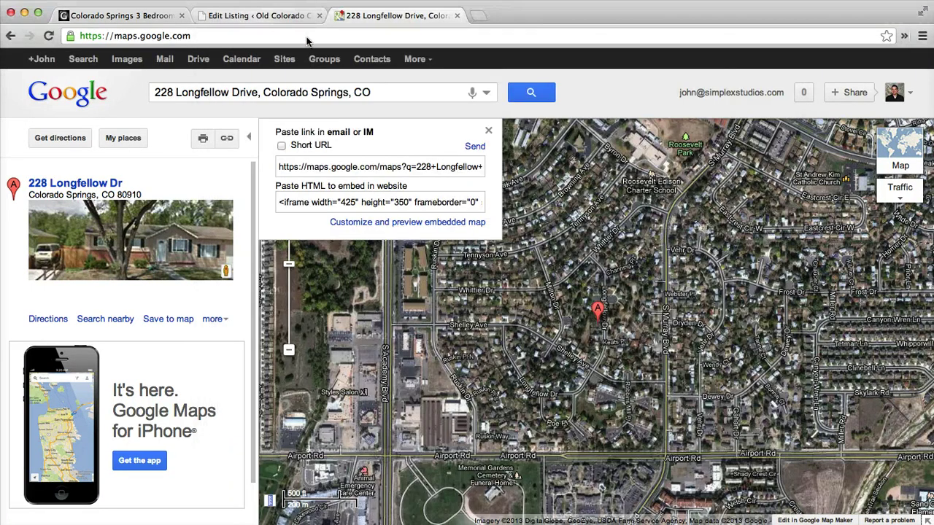
{"action": "left_click", "coordinate": [488, 131]}
Step: Enter Street View at the property marker and frame the front of the house with the tree and driveway
{"action": "left_click_drag", "start_coordinate": [284, 217], "coordinate": [591, 295]}
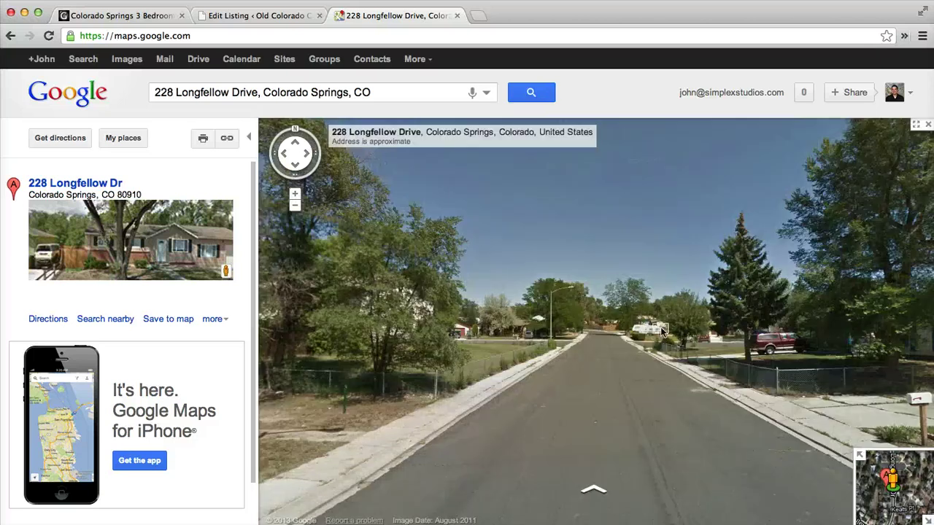
{"action": "mouse_move", "coordinate": [661, 332]}
{"action": "left_mouse_down"}
{"action": "mouse_move", "coordinate": [456, 291]}
{"action": "mouse_move", "coordinate": [653, 328]}
{"action": "left_mouse_up"}
{"action": "mouse_move", "coordinate": [307, 284]}
{"action": "left_mouse_down"}
{"action": "mouse_move", "coordinate": [461, 295]}
{"action": "mouse_move", "coordinate": [674, 237]}
{"action": "left_mouse_up"}
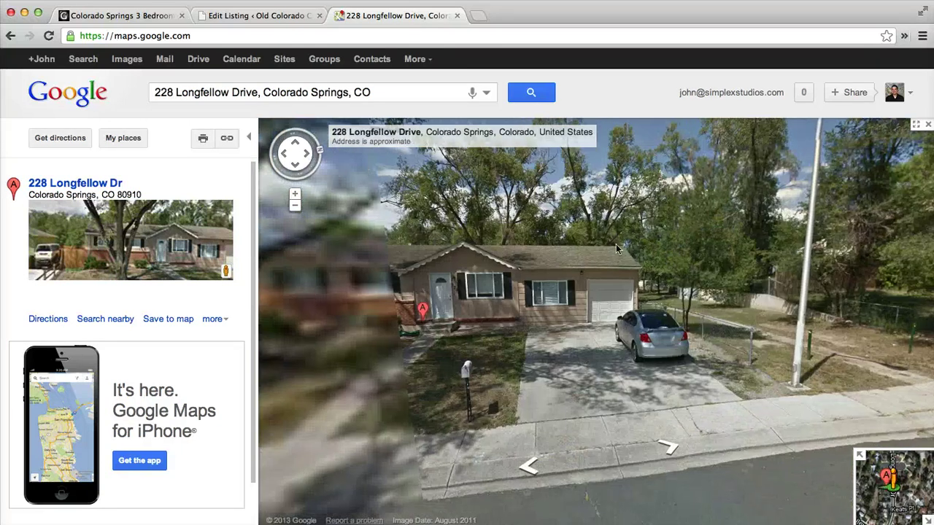
{"action": "mouse_move", "coordinate": [496, 273]}
{"action": "left_mouse_down"}
{"action": "mouse_move", "coordinate": [655, 254]}
{"action": "mouse_move", "coordinate": [664, 269]}
{"action": "left_mouse_up"}
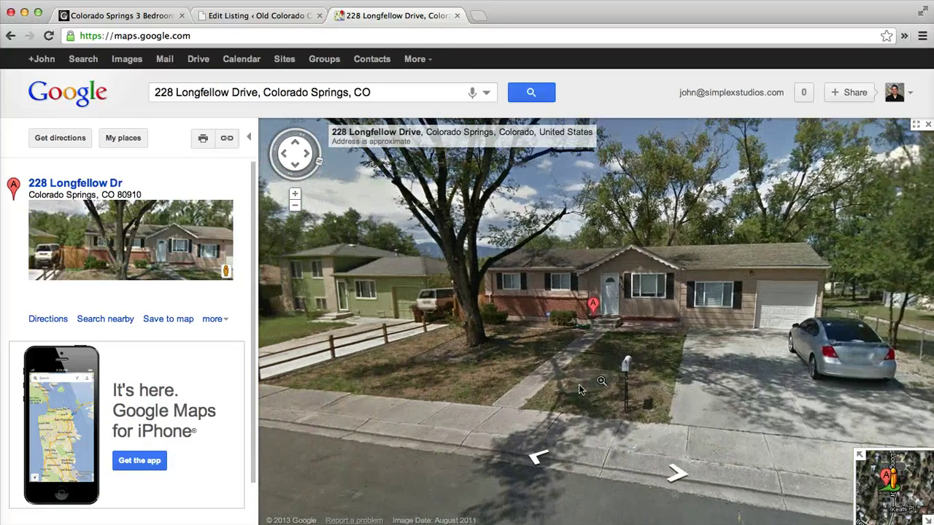
{"action": "left_click", "coordinate": [536, 467]}
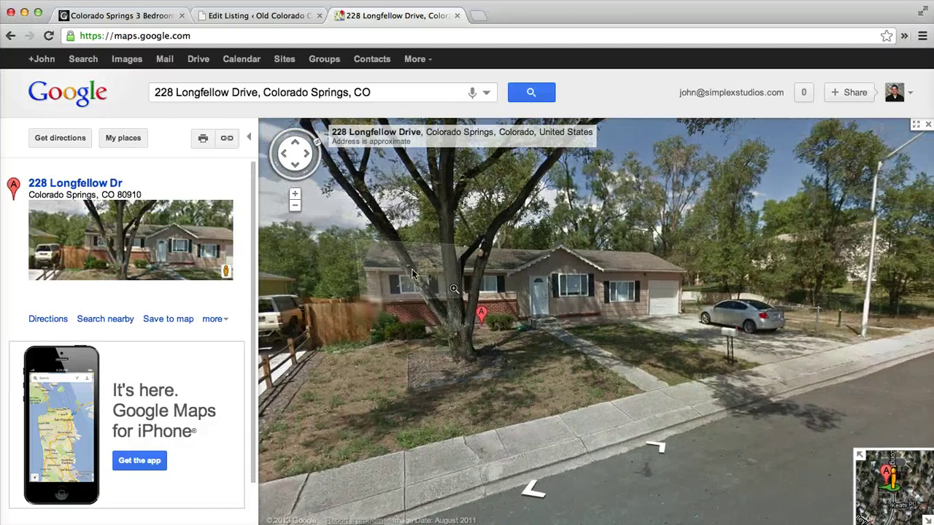
{"action": "left_click_drag", "start_coordinate": [412, 275], "coordinate": [427, 301]}
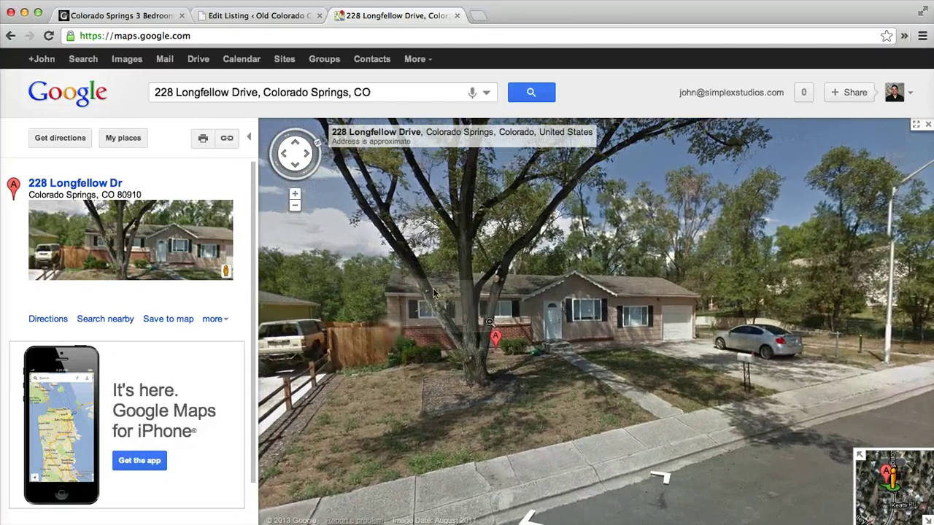
Step: Open the customization and preview window for embedding the Street View of the house, and bring it fully on screen
{"action": "left_click", "coordinate": [225, 143]}
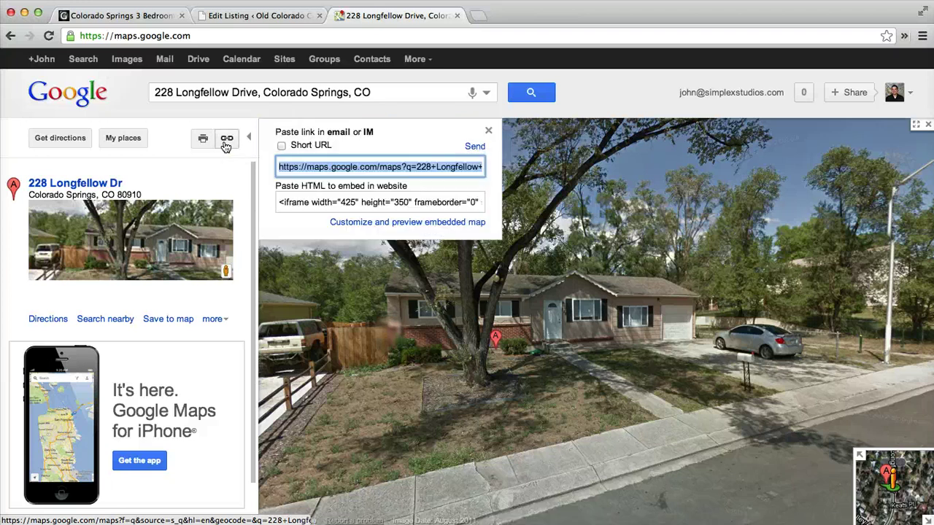
{"action": "left_click", "coordinate": [362, 223]}
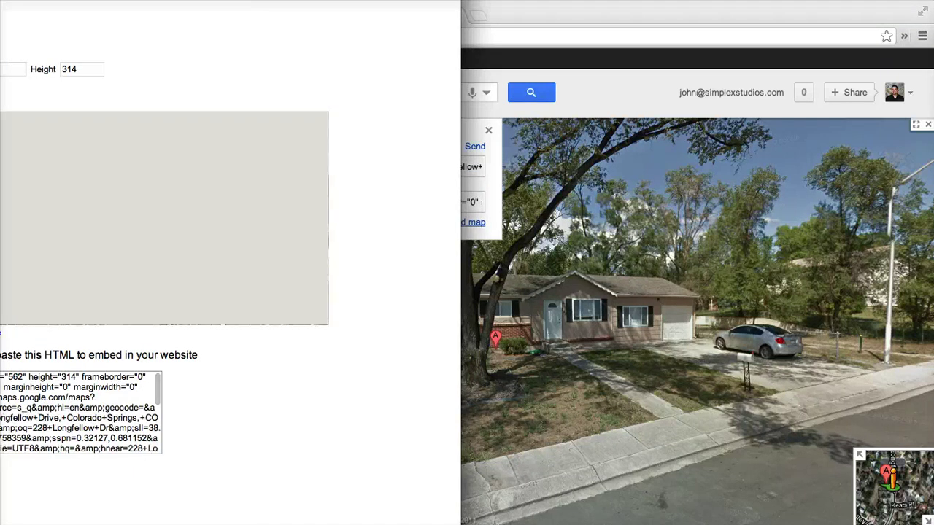
{"action": "left_click_drag", "start_coordinate": [240, 0], "coordinate": [580, 0]}
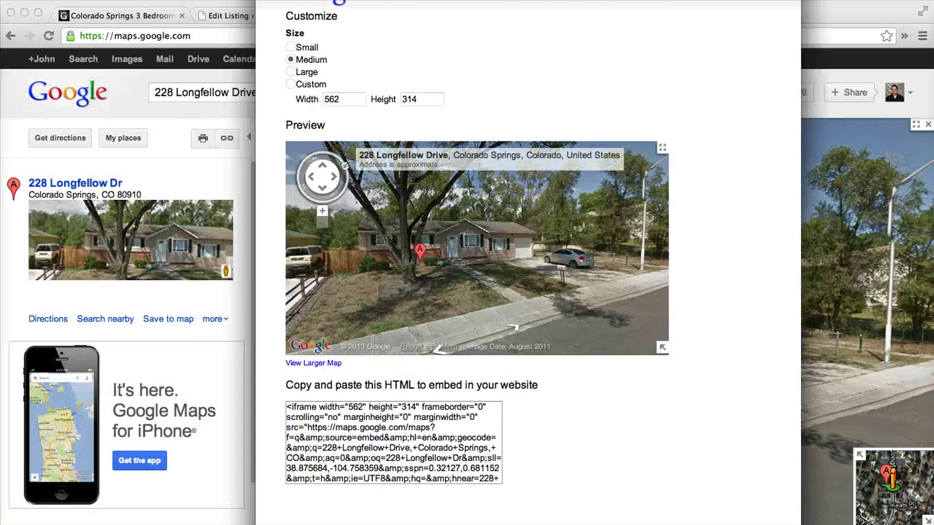
Step: Fit the embed customization window on screen, copy all of the Street View embed HTML, and close the window
{"action": "mouse_move", "coordinate": [800, 524]}
{"action": "left_mouse_down"}
{"action": "mouse_move", "coordinate": [811, 522]}
{"action": "mouse_move", "coordinate": [806, 508]}
{"action": "left_mouse_up"}
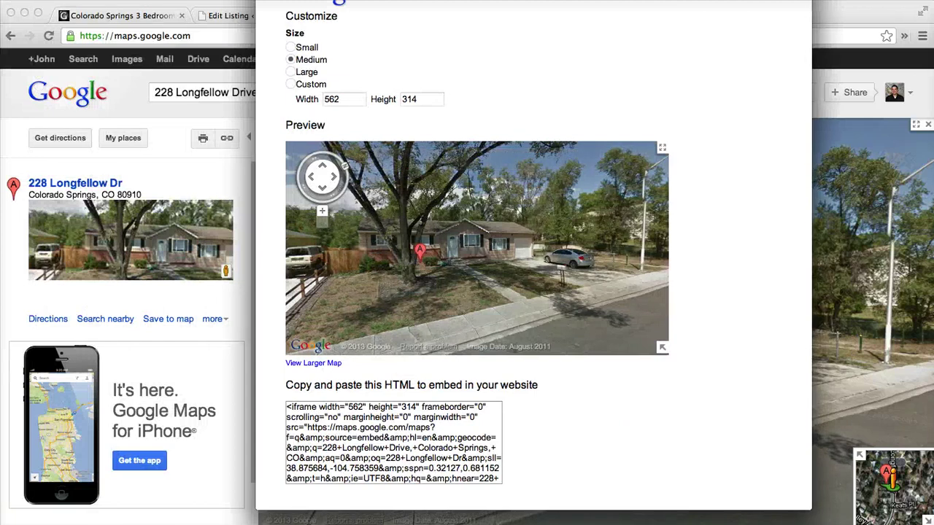
{"action": "left_click_drag", "start_coordinate": [533, 0], "coordinate": [560, 5]}
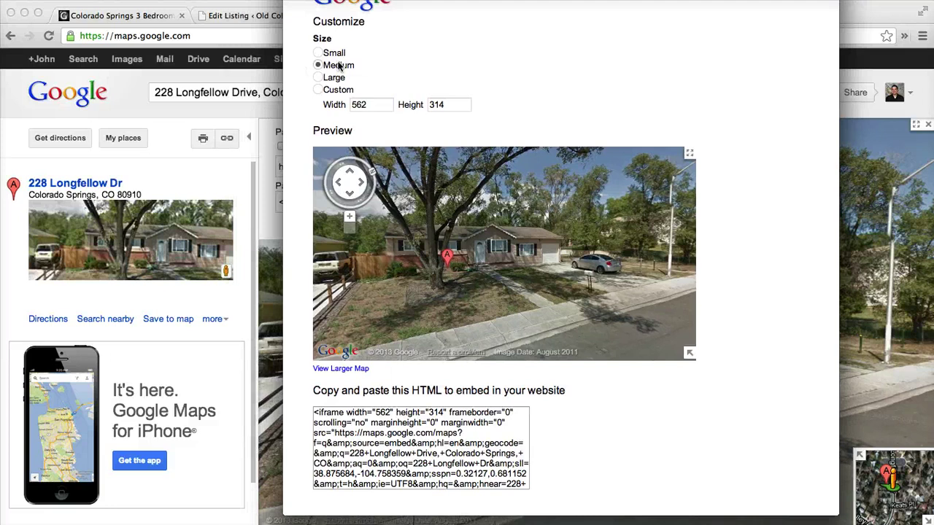
{"action": "left_click", "coordinate": [446, 484]}
{"action": "left_click", "coordinate": [422, 436]}
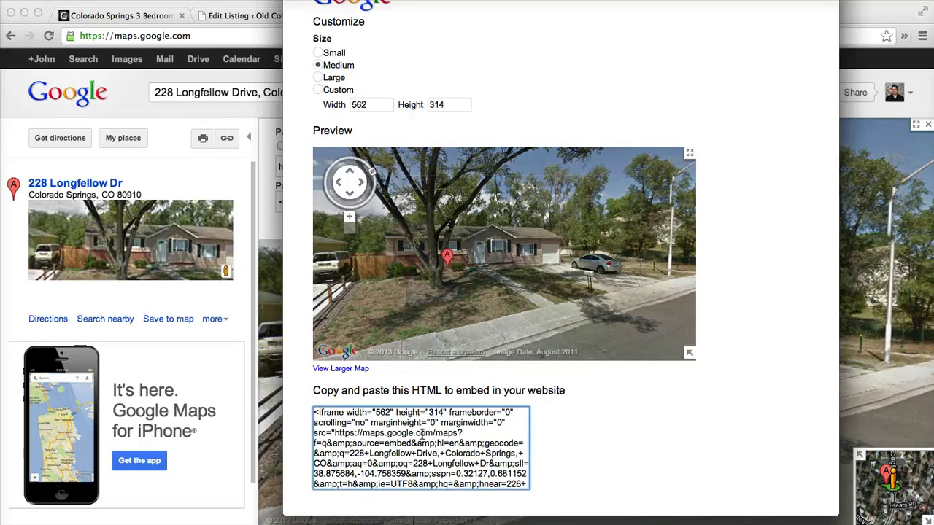
{"action": "left_click", "coordinate": [421, 436]}
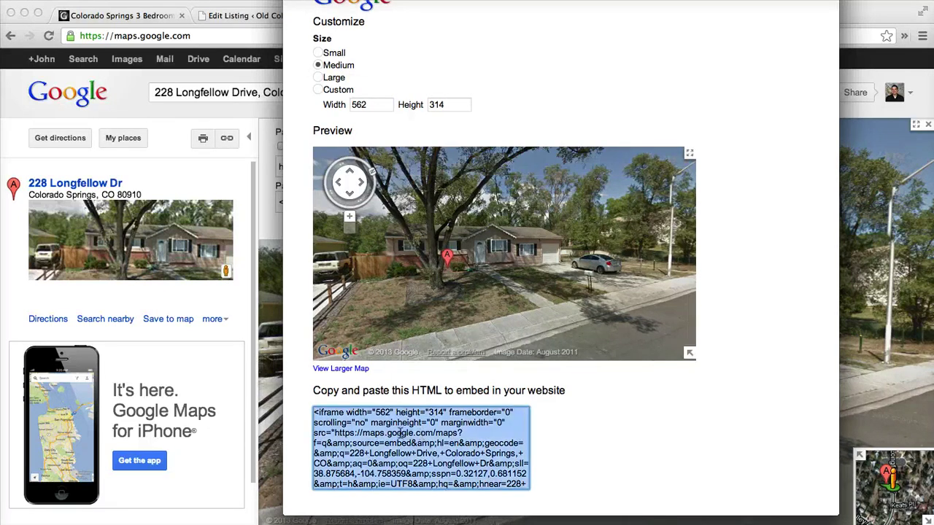
{"action": "left_click_drag", "start_coordinate": [406, 422], "coordinate": [427, 509]}
{"action": "left_click", "coordinate": [566, 451]}
{"action": "left_click", "coordinate": [452, 453]}
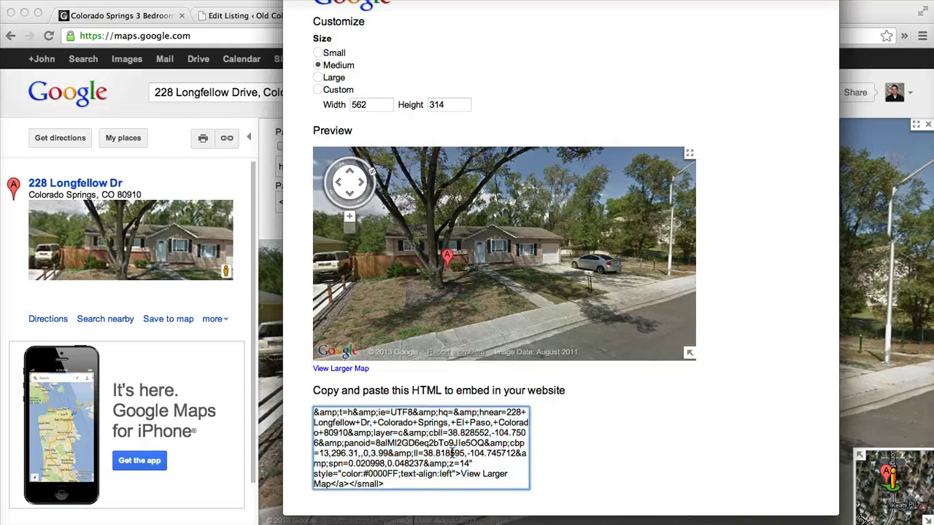
{"action": "left_click", "coordinate": [452, 453]}
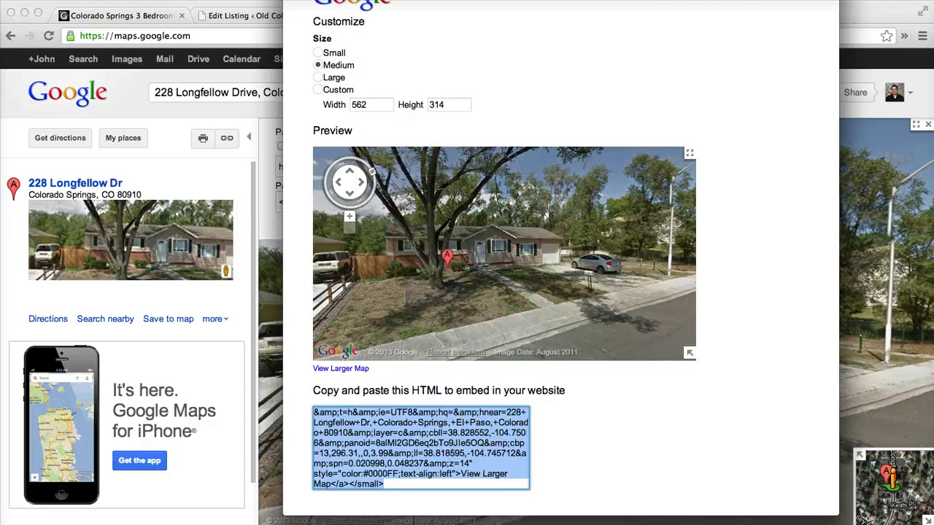
{"action": "key", "text": "Escape"}
Step: Return to the Edit Listing page in WordPress and paste the Street View code into the map embed code field
{"action": "left_click", "coordinate": [291, 15]}
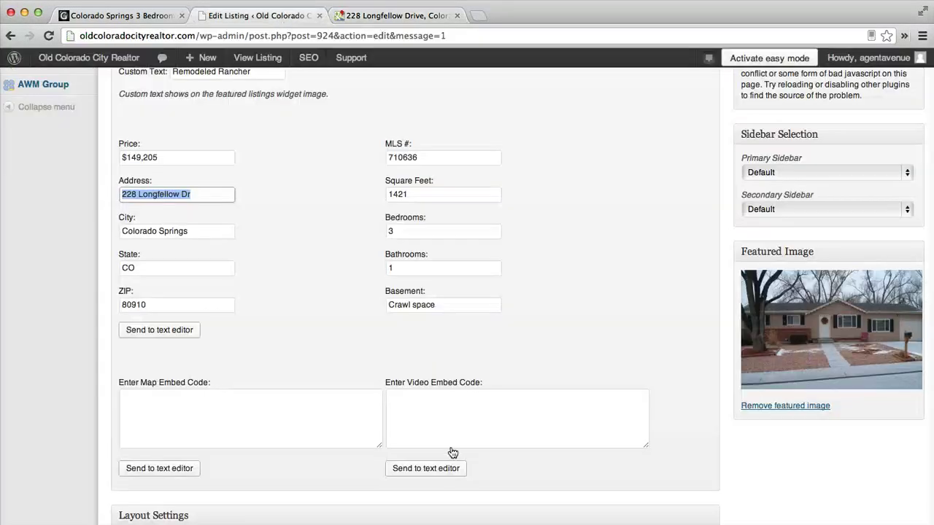
{"action": "left_click", "coordinate": [225, 434]}
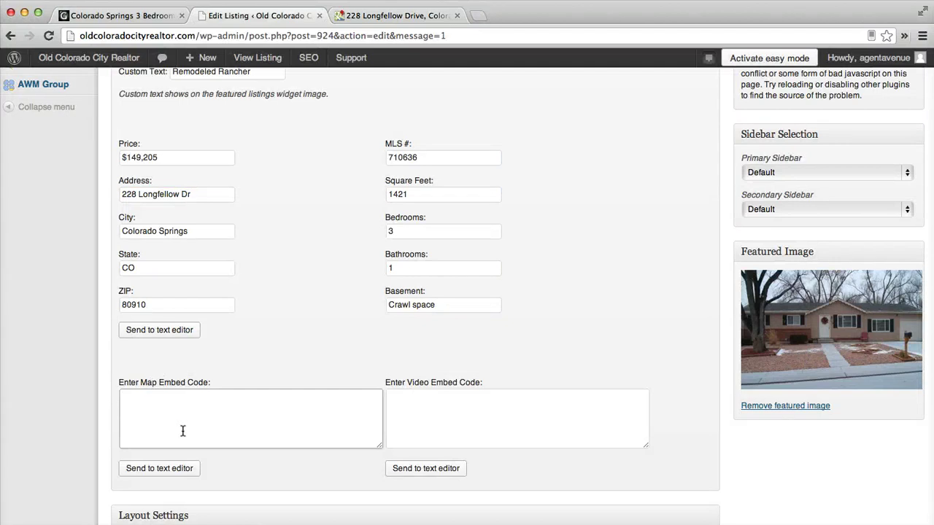
{"action": "key", "text": "super+v"}
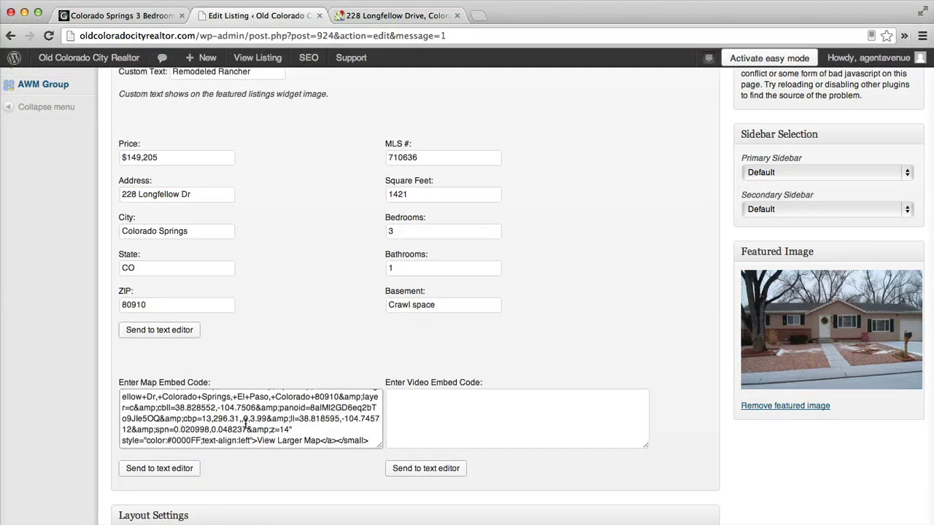
Step: Add a new line below [property_details] in the listing content and send the map embed there as the [property_map] shortcode
{"action": "scroll", "coordinate": [248, 421], "scroll_direction": "down", "scroll_amount": 5}
{"action": "scroll", "coordinate": [385, 286], "scroll_direction": "up", "scroll_amount": 6}
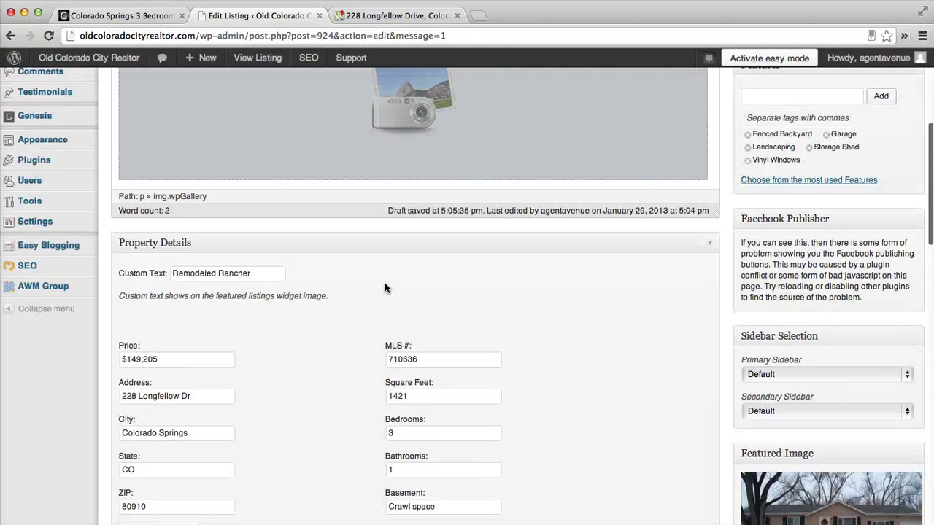
{"action": "scroll", "coordinate": [448, 467], "scroll_direction": "down", "scroll_amount": 3}
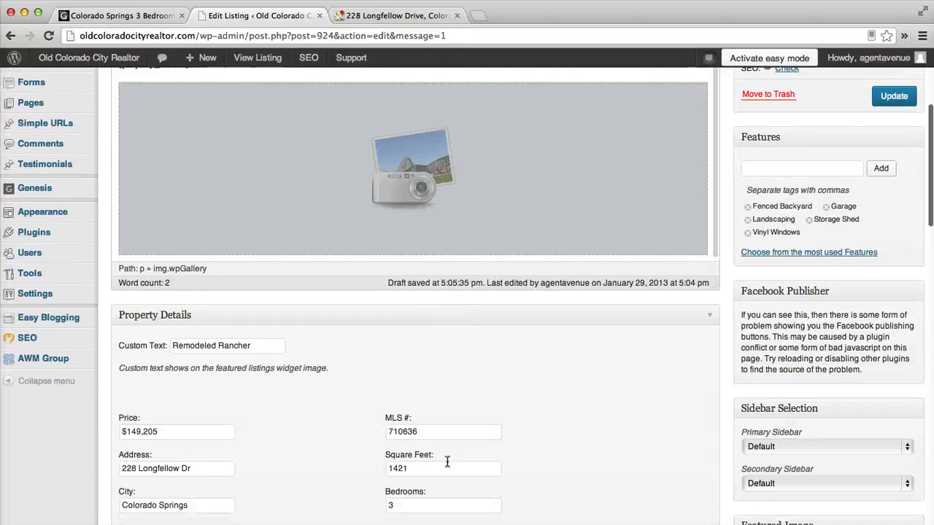
{"action": "scroll", "coordinate": [296, 357], "scroll_direction": "up", "scroll_amount": 4}
{"action": "left_click", "coordinate": [209, 271]}
{"action": "key", "text": "Return"}
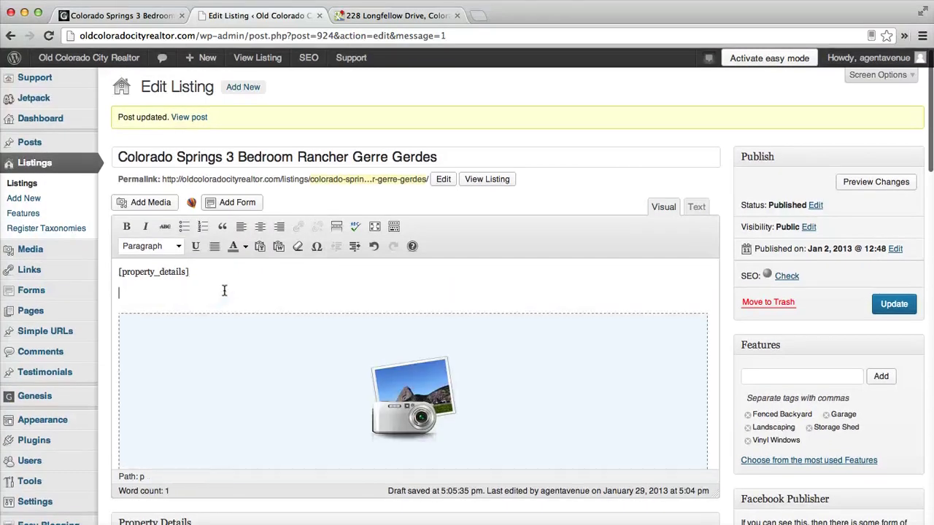
{"action": "scroll", "coordinate": [98, 441], "scroll_direction": "down", "scroll_amount": 6}
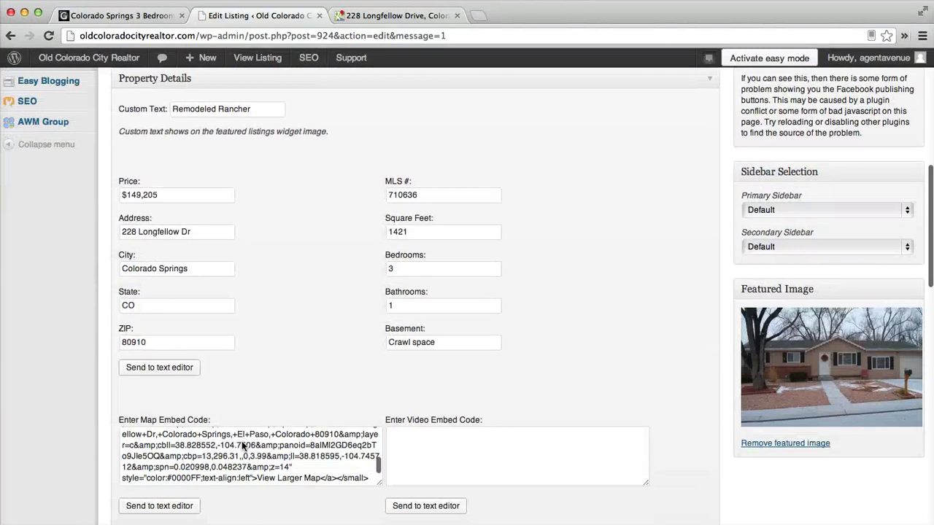
{"action": "left_click", "coordinate": [159, 506]}
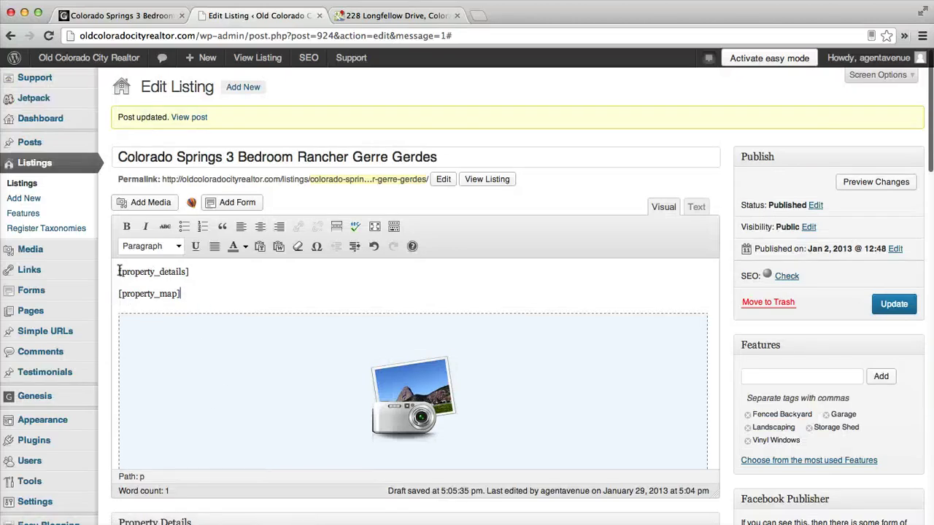
Step: Highlight the [property_details] and [property_map] shortcodes in turn without changing them, and update the listing
{"action": "left_click_drag", "start_coordinate": [119, 271], "coordinate": [190, 272]}
{"action": "left_click_drag", "start_coordinate": [119, 294], "coordinate": [181, 294]}
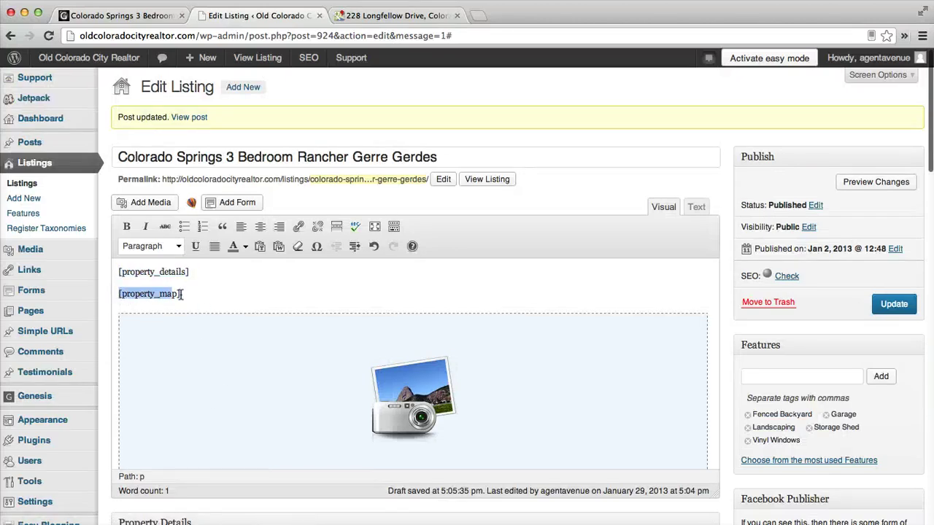
{"action": "left_click", "coordinate": [212, 290]}
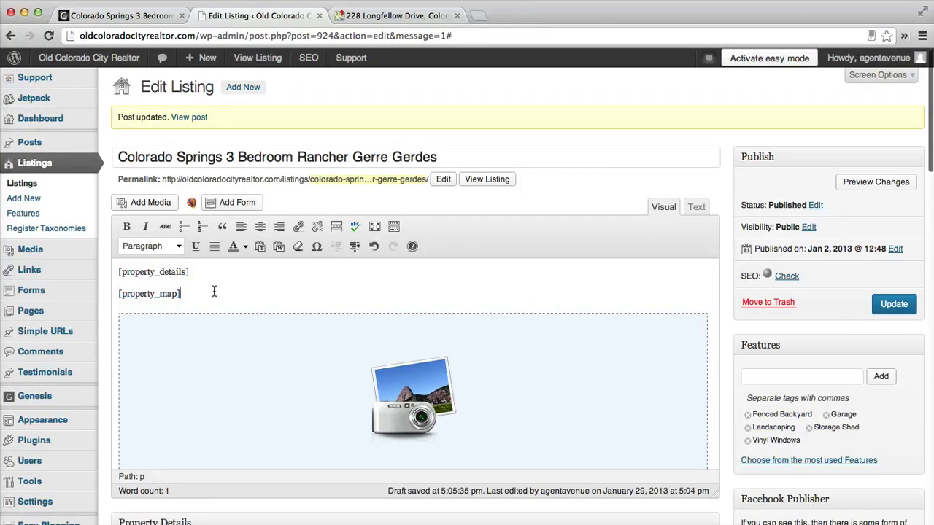
{"action": "left_click", "coordinate": [889, 304]}
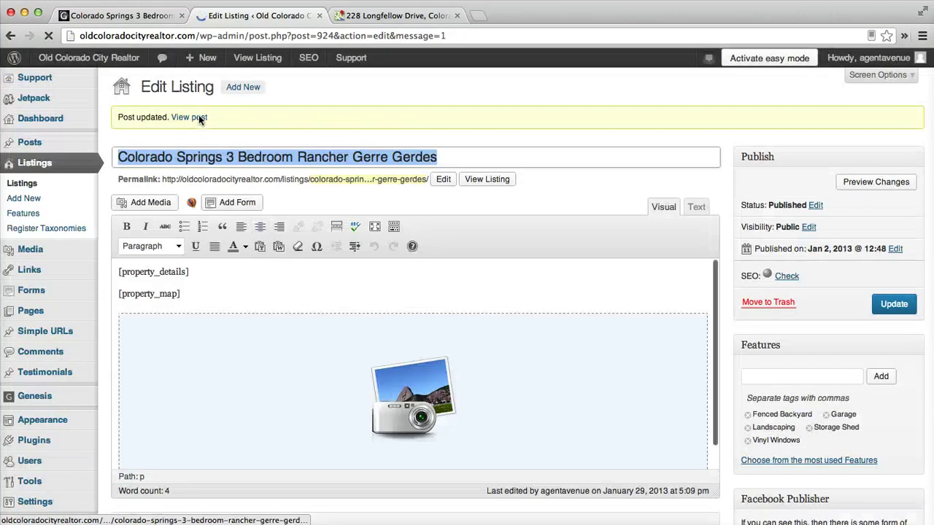
Step: View the published listing and examine its property details, embedded Street View and photo gallery, panning the Street View around the house
{"action": "left_click", "coordinate": [193, 117]}
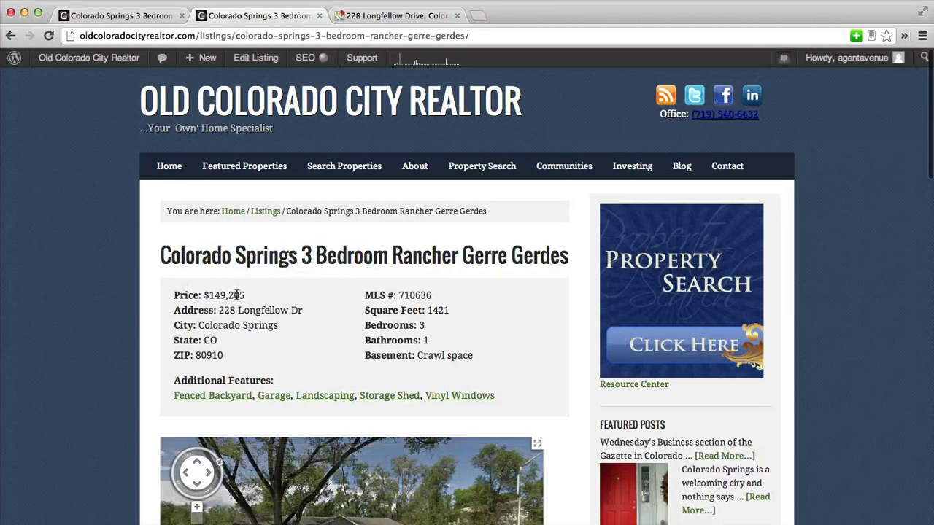
{"action": "left_click_drag", "start_coordinate": [236, 295], "coordinate": [473, 354]}
{"action": "left_click", "coordinate": [521, 366]}
{"action": "scroll", "coordinate": [521, 367], "scroll_direction": "down", "scroll_amount": 3}
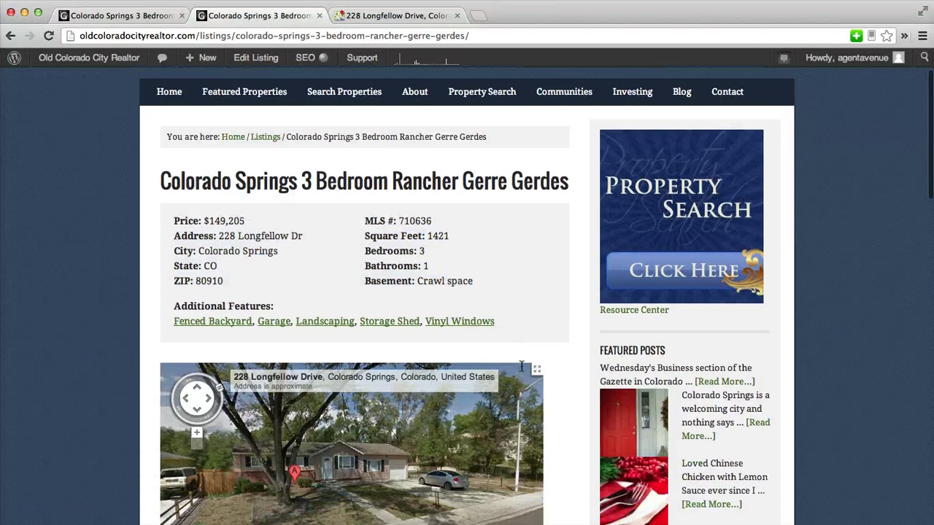
{"action": "scroll", "coordinate": [521, 366], "scroll_direction": "down", "scroll_amount": 5}
{"action": "left_click_drag", "start_coordinate": [367, 275], "coordinate": [546, 286]}
{"action": "scroll", "coordinate": [559, 283], "scroll_direction": "down", "scroll_amount": 3}
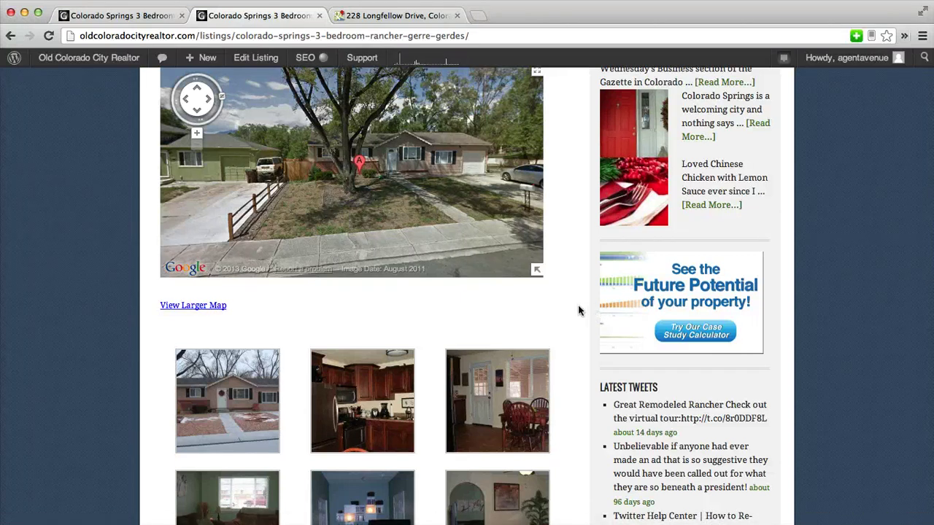
{"action": "scroll", "coordinate": [578, 311], "scroll_direction": "up", "scroll_amount": 5}
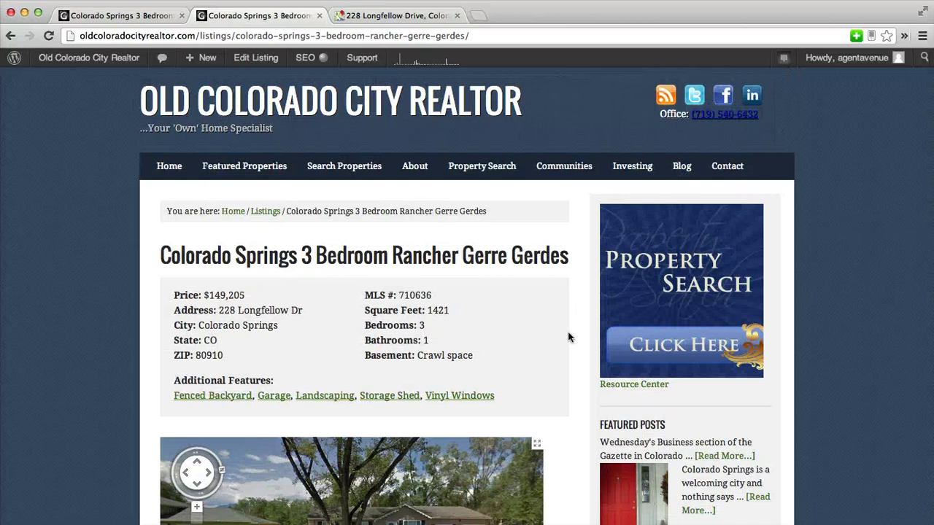